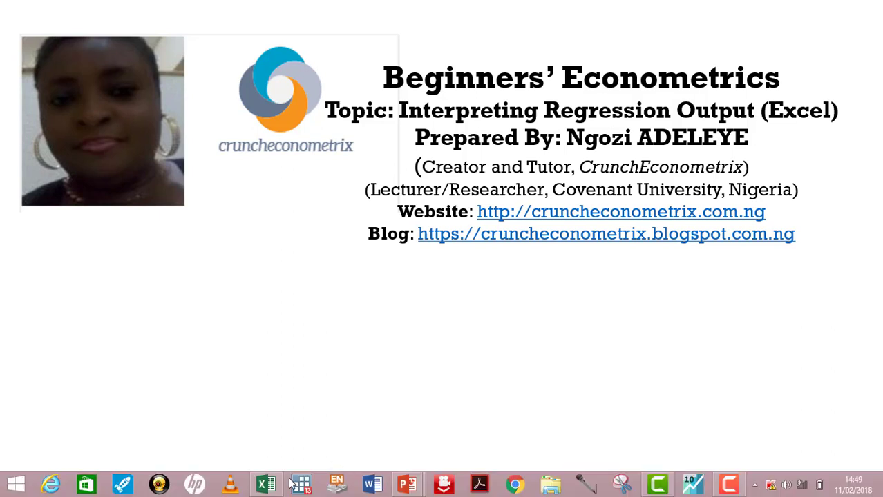
Switch from the title slide to the Gujarati Table 7.12 workbook with obs, income and pce data
click(266, 484)
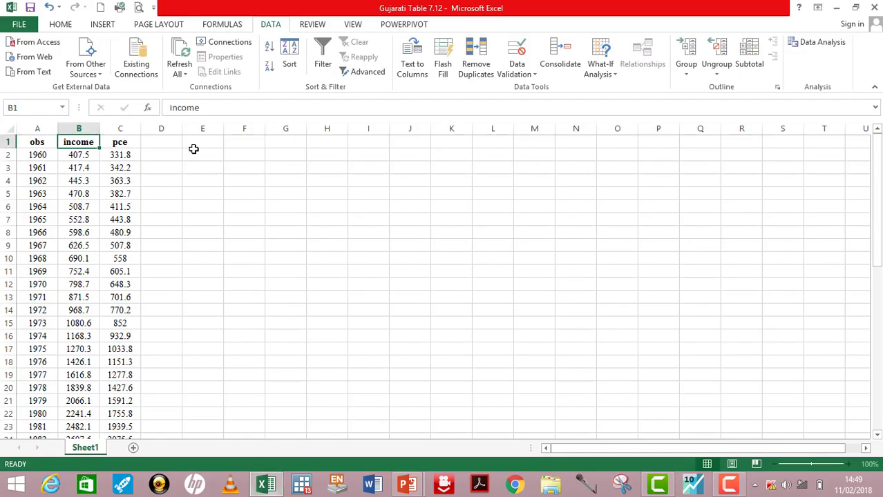
click(179, 166)
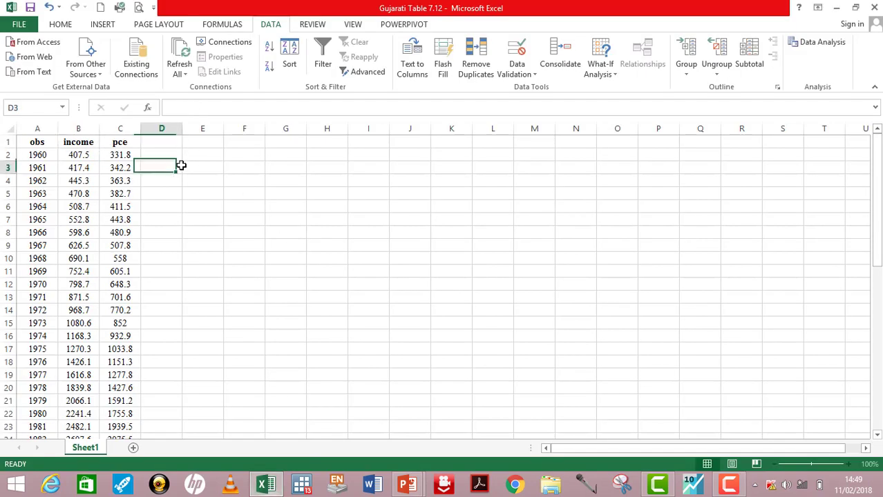
click(37, 126)
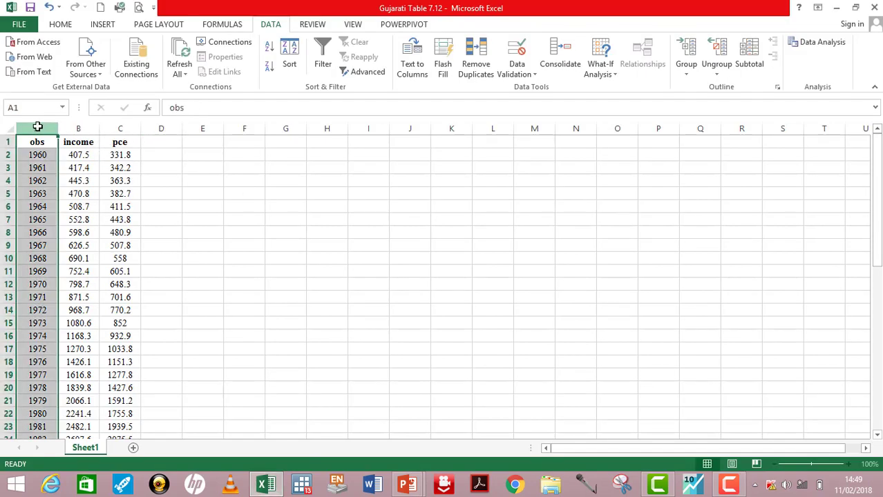
click(79, 127)
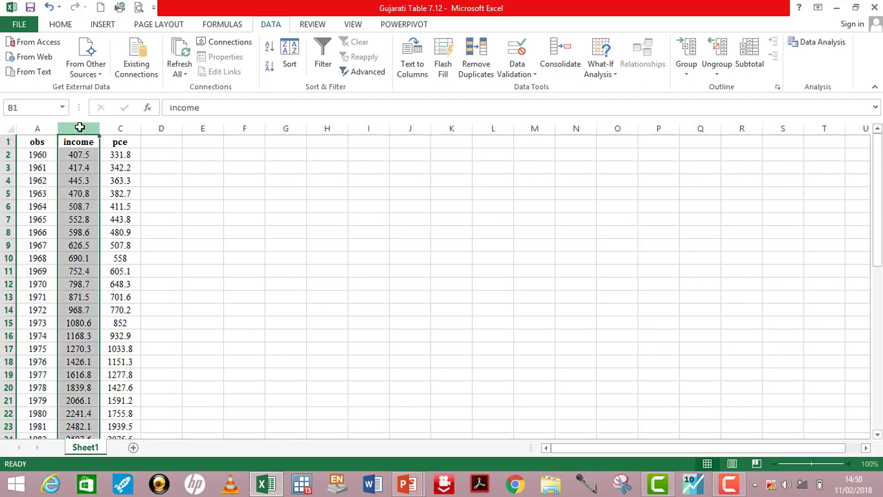
click(124, 127)
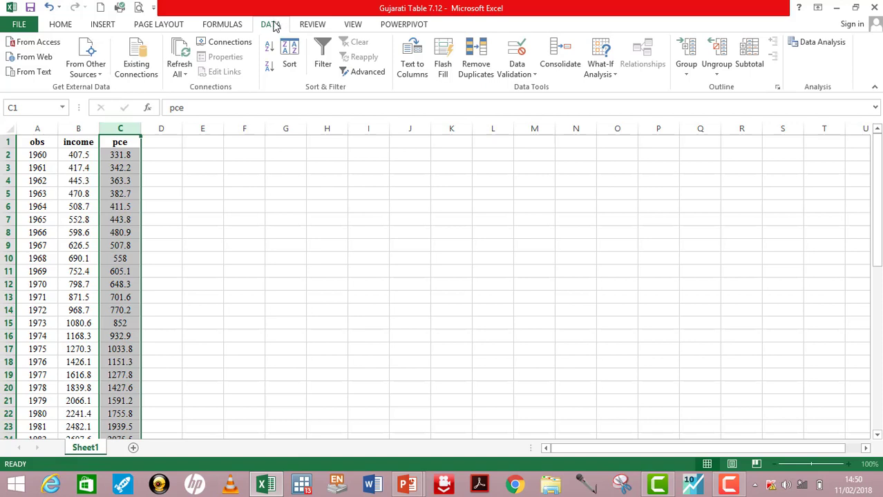
Choose Regression from the Data Analysis tools list to open its dialog
click(814, 46)
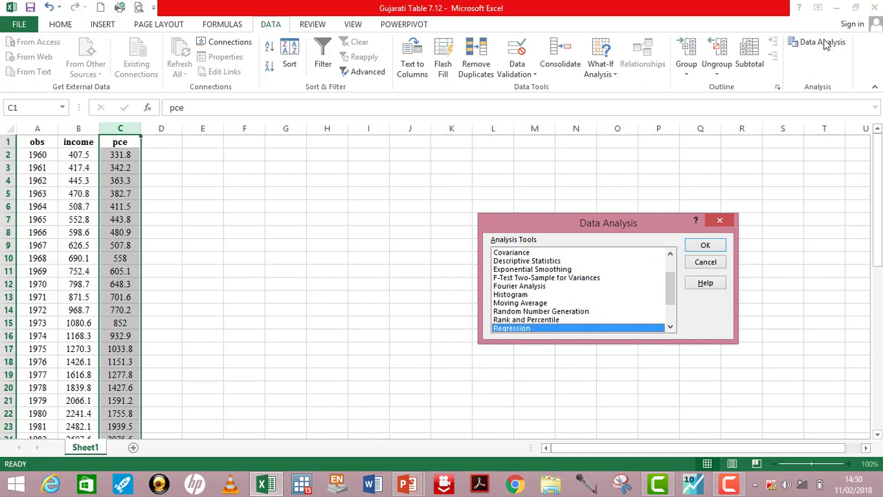
click(669, 328)
click(670, 327)
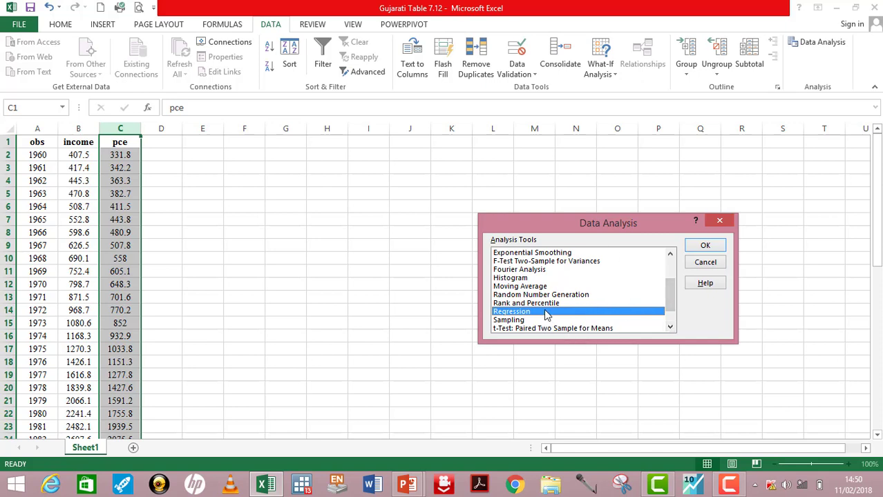
click(704, 246)
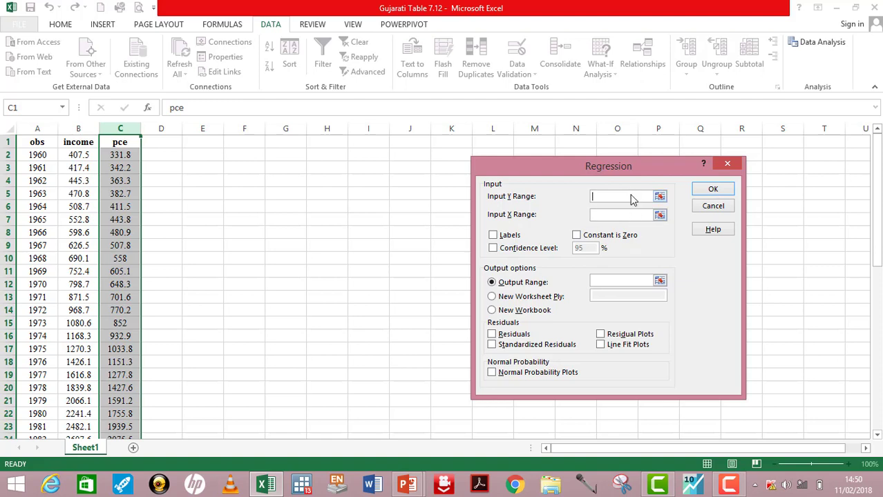
Enter the pce column, $C$1:$C$51, as the regression's Input Y Range
click(120, 142)
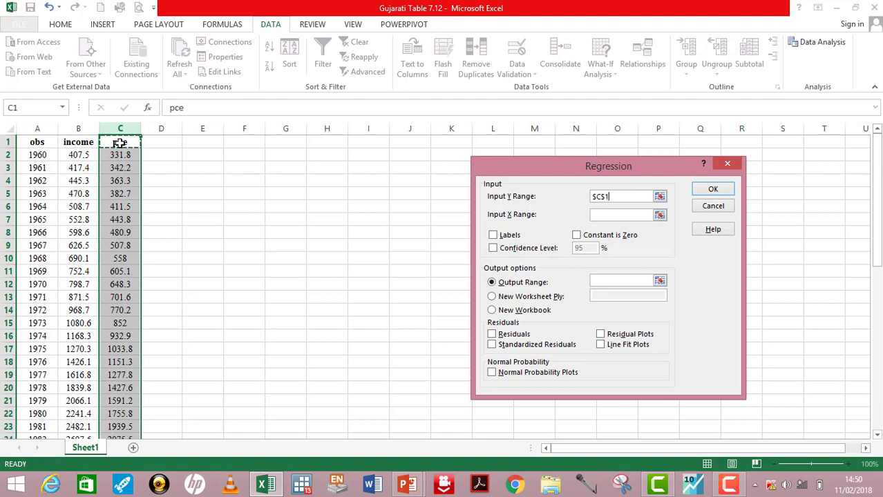
key(shift+Down)
key(shift+Down)
key(shift+Down)
key(shift+Down)
key(shift+Down)
key(shift+Down)
key(shift+Down)
key(shift+Down)
key(shift+Down)
key(shift+Down)
key(shift+Down)
key(shift+Down)
key(shift+Down)
key(shift+Down)
key(shift+Down)
key(shift+Down)
key(shift+Down)
key(shift+Down)
key(shift+Down)
key(shift+Down)
key(shift+Down)
key(shift+Down)
key(shift+Down)
key(shift+Down)
key(shift+Down)
key(shift+Down)
key(shift+Down)
key(shift+Down)
key(shift+Down)
key(shift+Down)
key(shift+Down)
key(shift+Down)
key(shift+Down)
key(shift+Down)
key(shift+Down)
key(shift+Down)
key(shift+Down)
key(shift+Down)
key(shift+Down)
key(shift+Down)
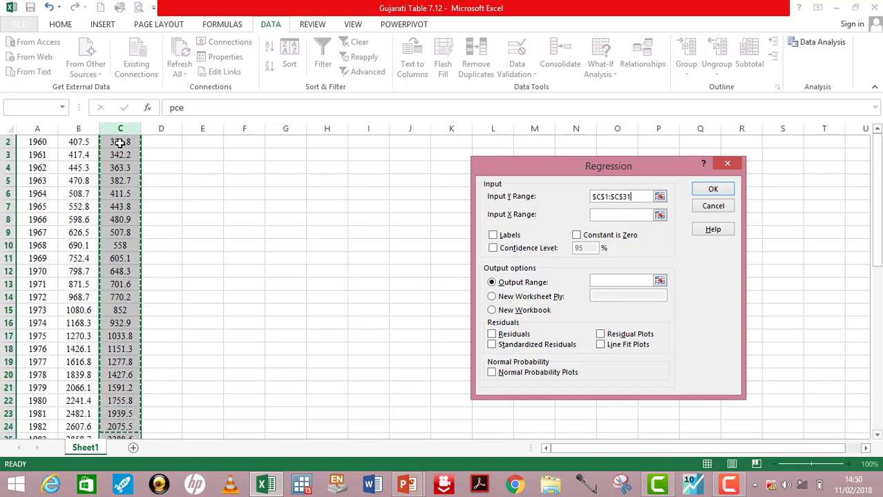
key(shift+Down)
key(shift+Down)
key(shift+Down)
key(shift+Down)
key(shift+Down)
key(shift+Down)
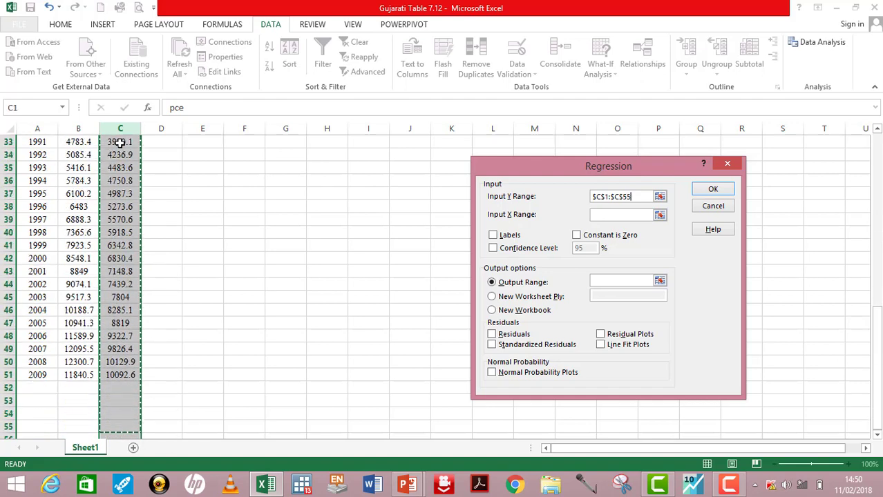
key(shift+Up)
key(shift+Up)
key(shift+Up)
key(shift+Up)
key(shift+Up)
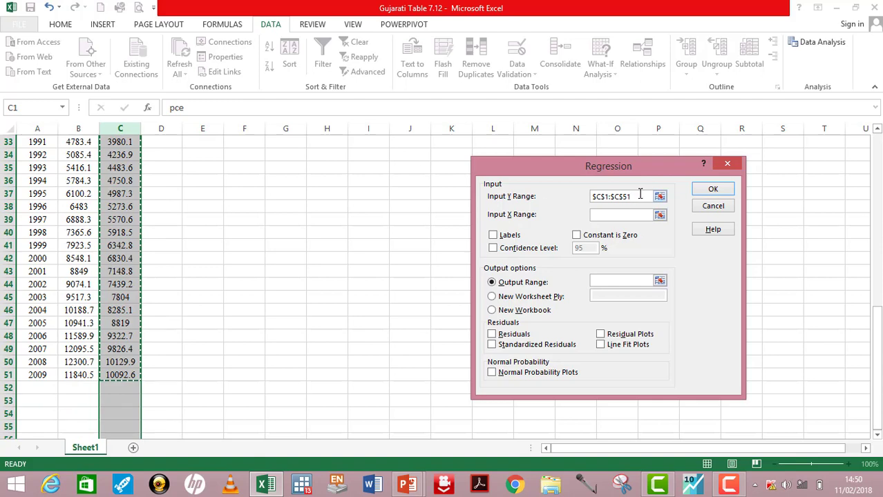
click(637, 218)
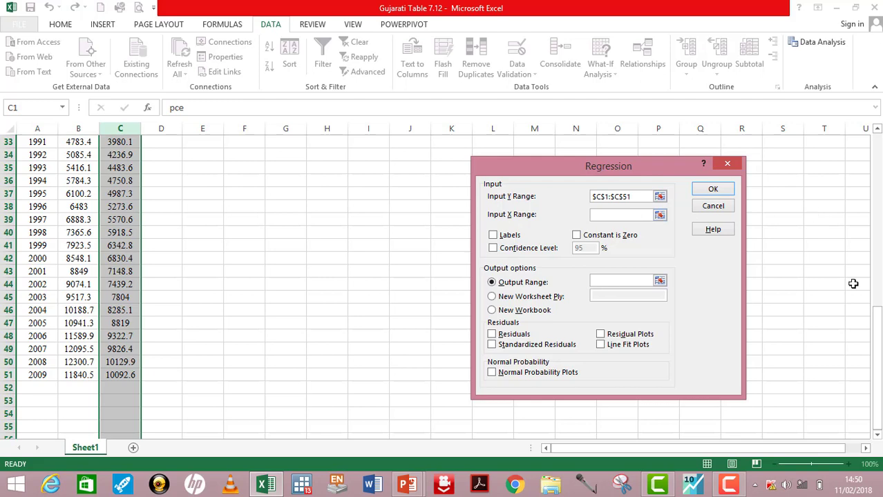
drag(877, 330, 857, 138)
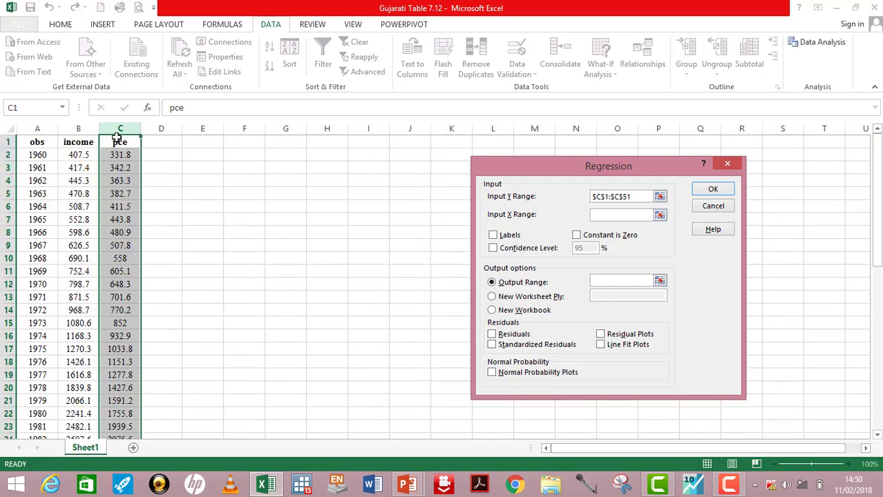
Set income $B$1:$B$51 as the Input X Range, with Labels and 95% Confidence Level ticked
click(81, 142)
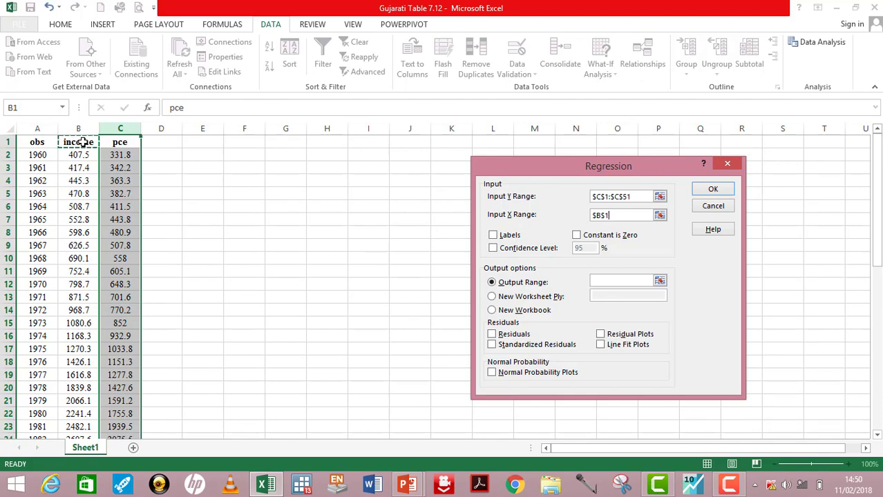
drag(81, 142, 94, 427)
scroll(83, 142, down, 1)
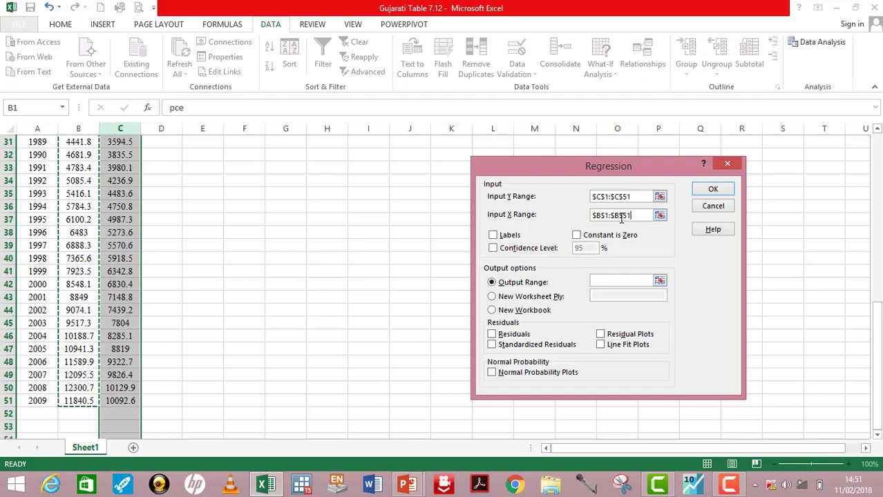
click(494, 236)
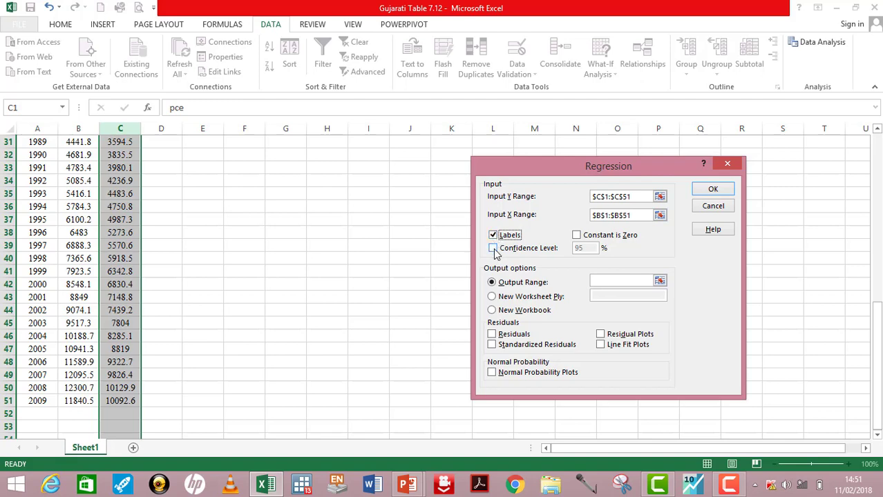
click(493, 249)
key(Return)
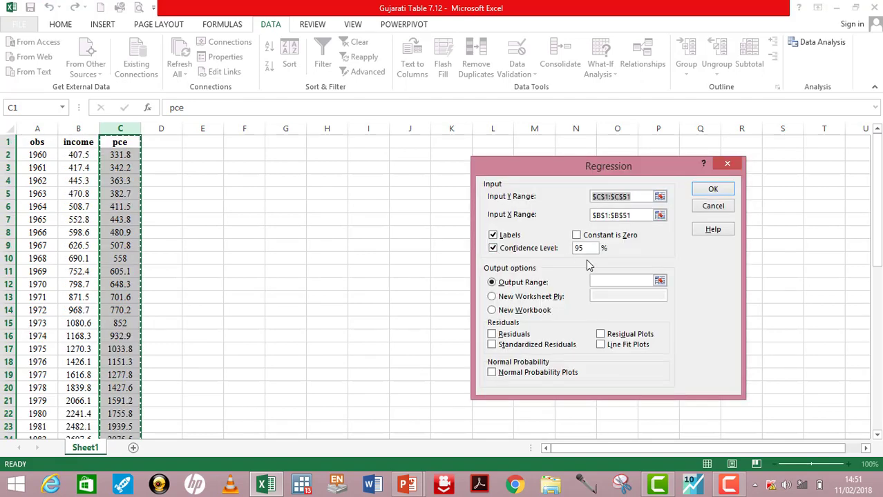
Run the regression with output starting at E4, then widen column E to fit the labels
click(606, 281)
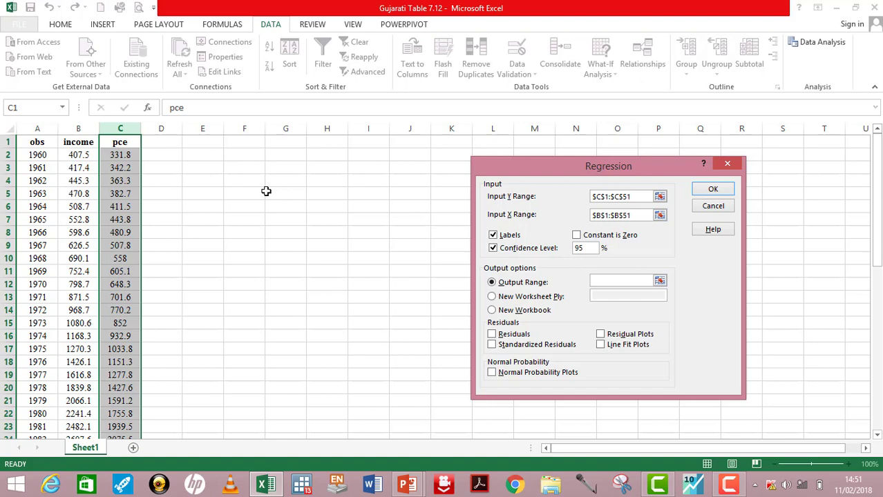
click(206, 179)
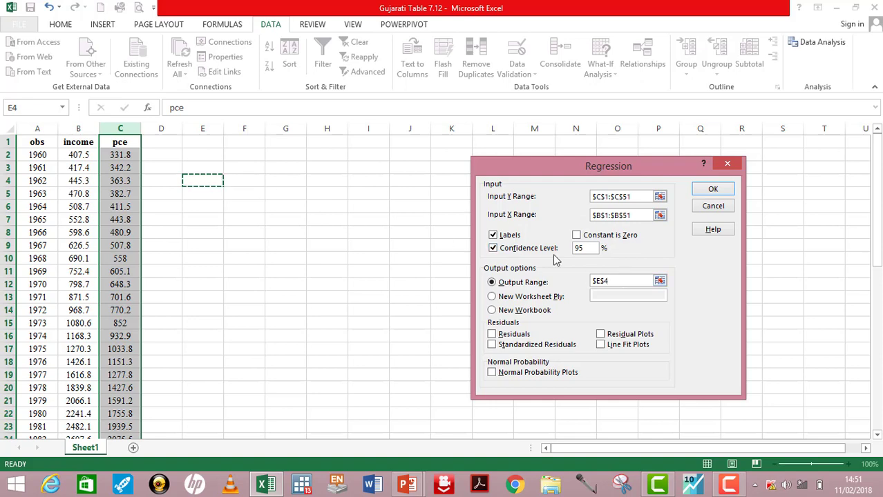
click(716, 189)
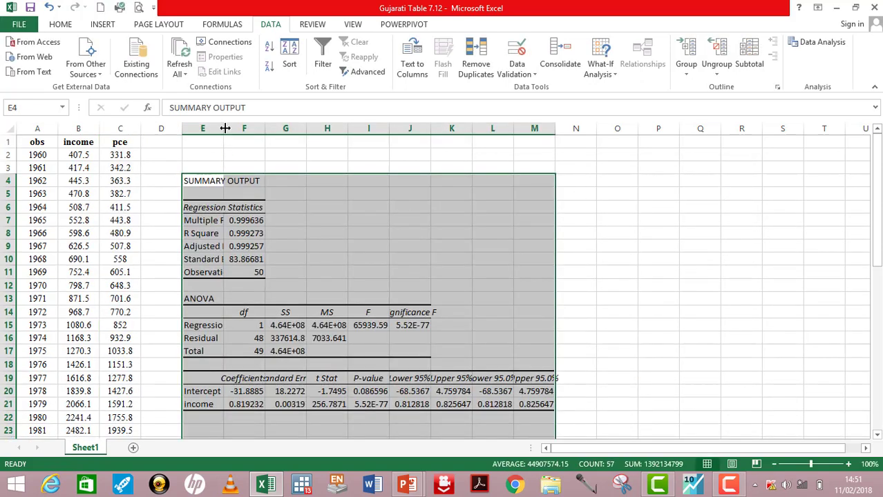
drag(225, 128, 253, 130)
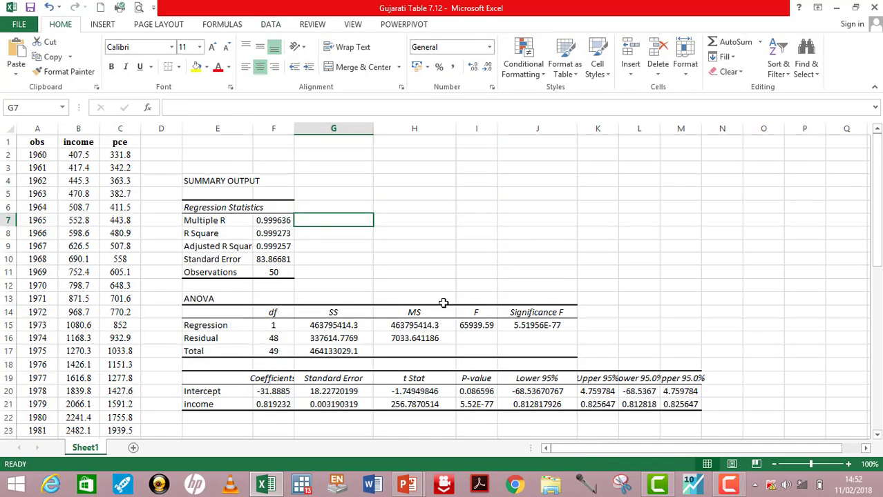
Make the SUMMARY OUTPUT title bold red, and the Regression Statistics and ANOVA headings red
click(253, 175)
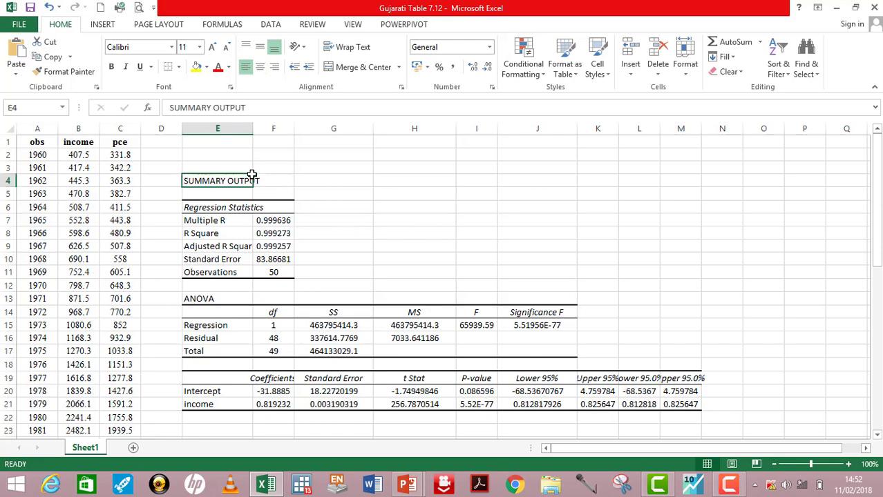
key(ctrl+b)
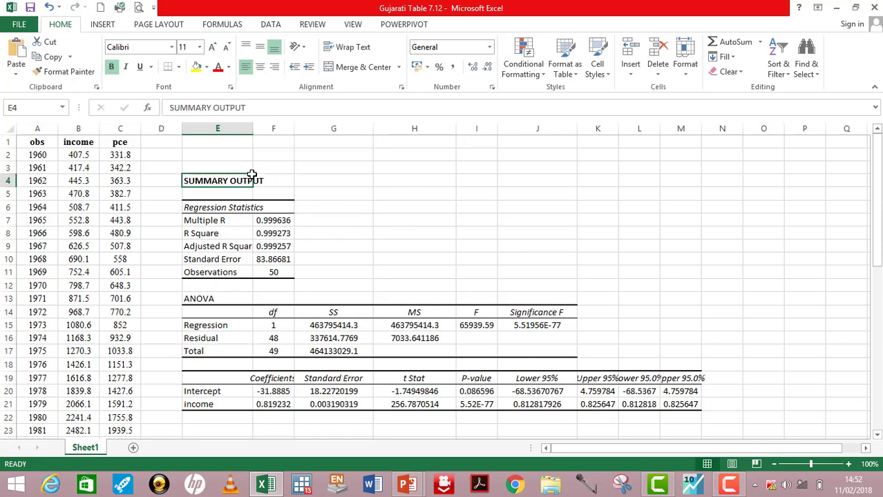
click(218, 67)
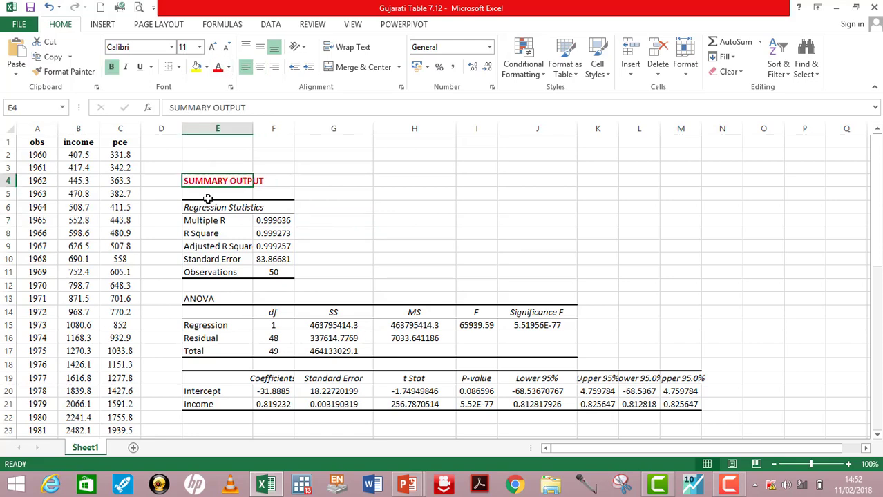
click(204, 207)
key(shift+Right)
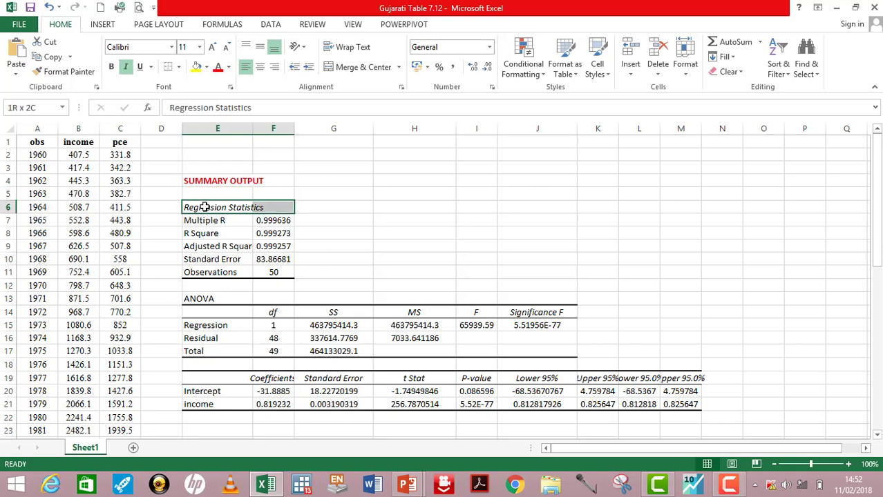
click(218, 67)
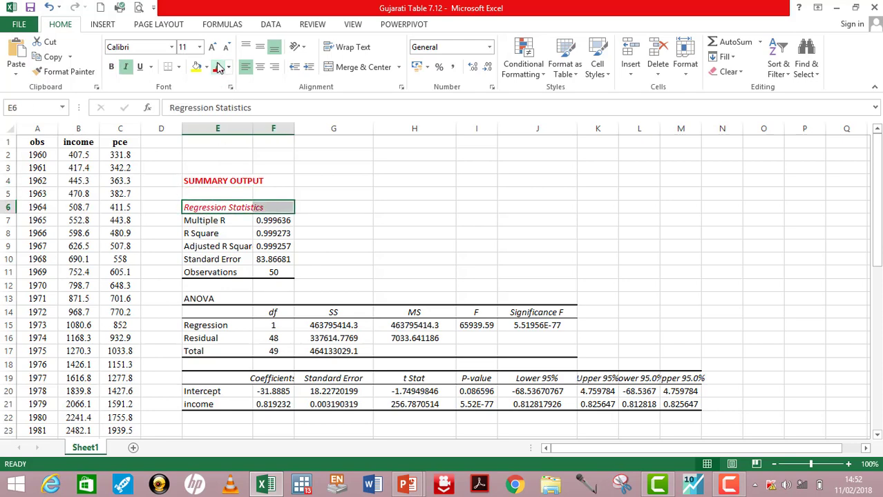
click(197, 298)
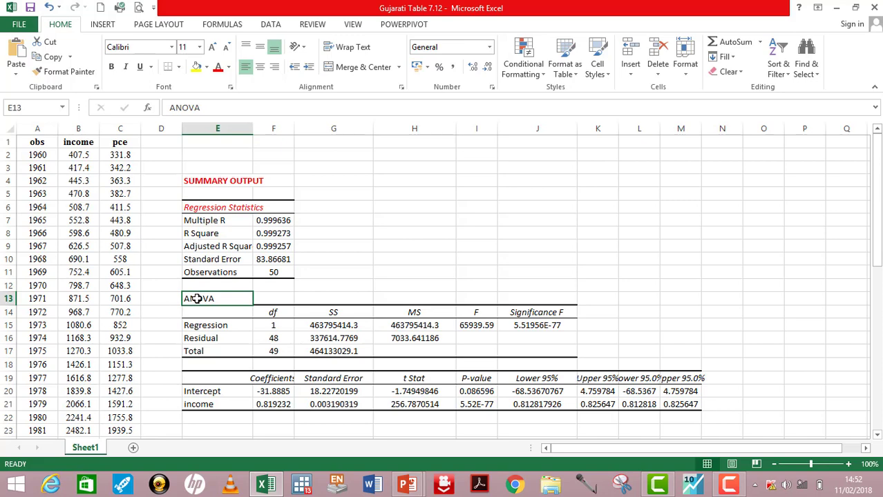
click(218, 67)
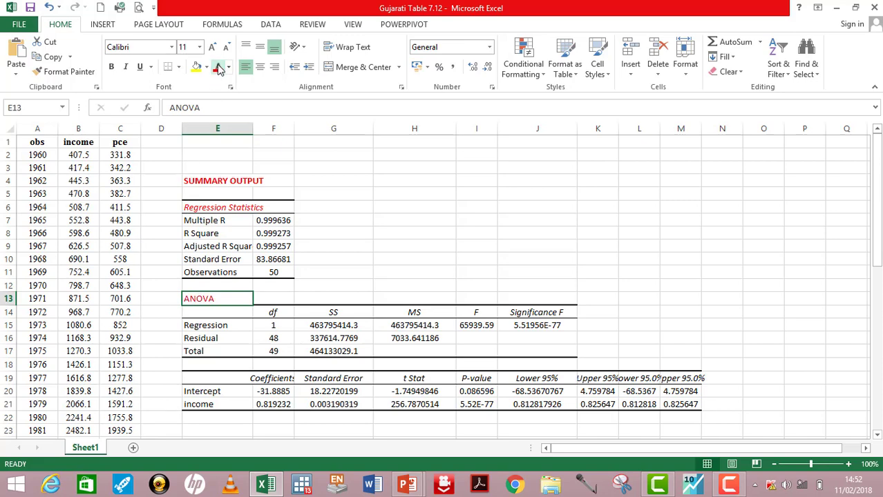
click(343, 250)
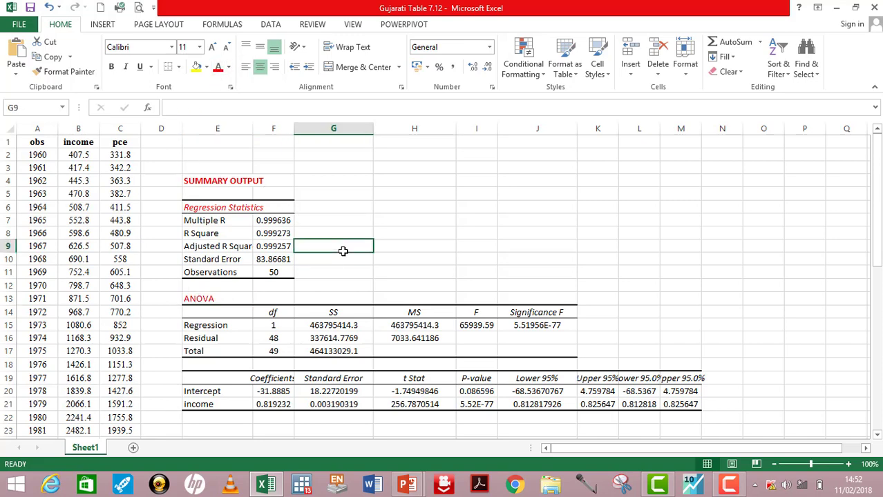
click(289, 230)
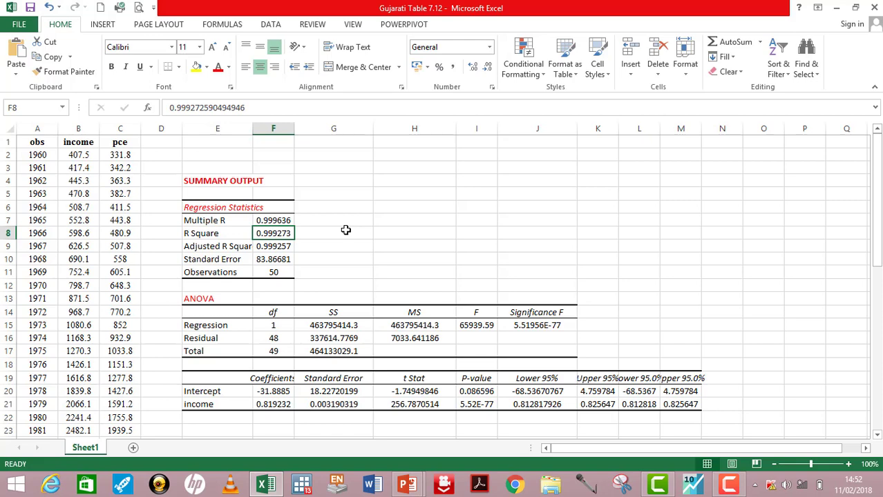
click(294, 248)
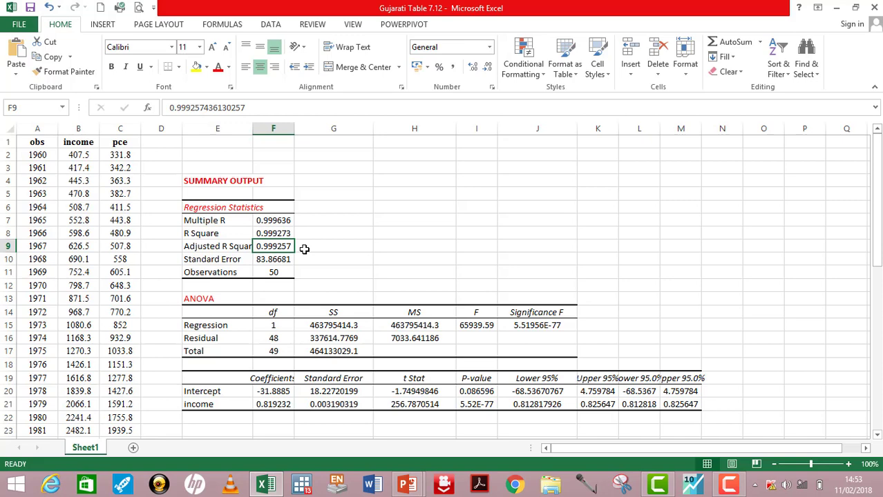
click(281, 259)
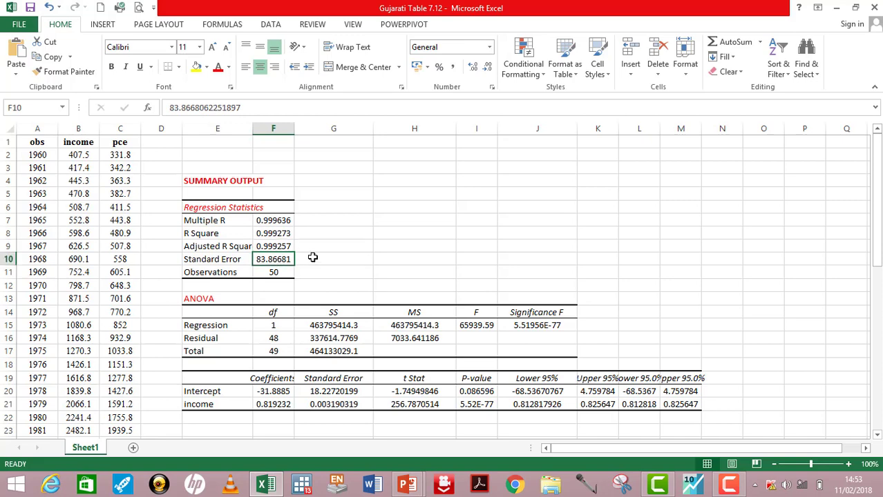
click(280, 273)
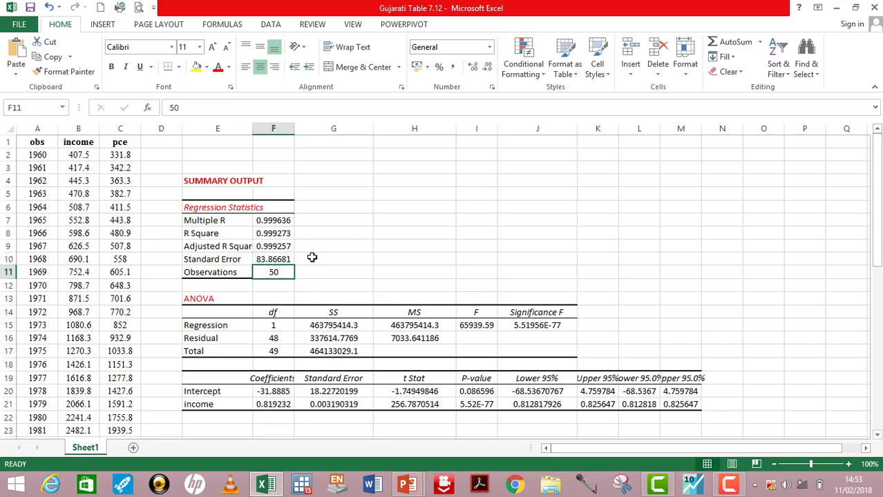
click(275, 285)
click(274, 270)
click(191, 301)
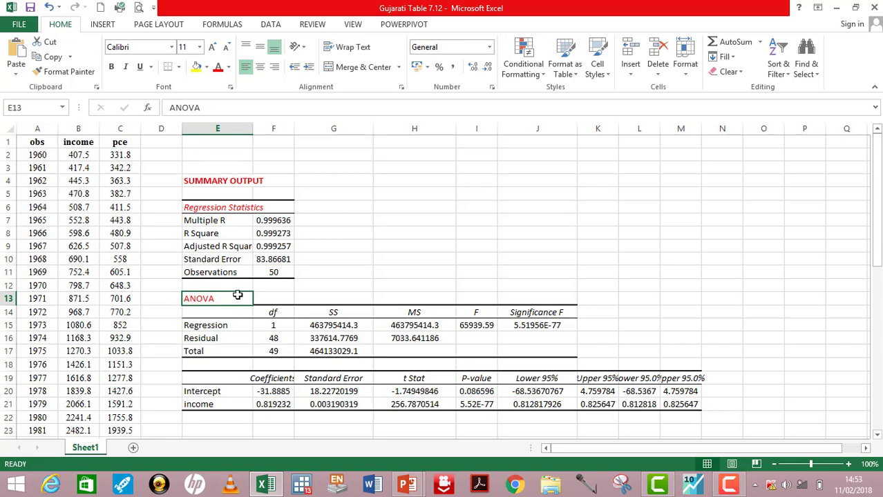
click(214, 325)
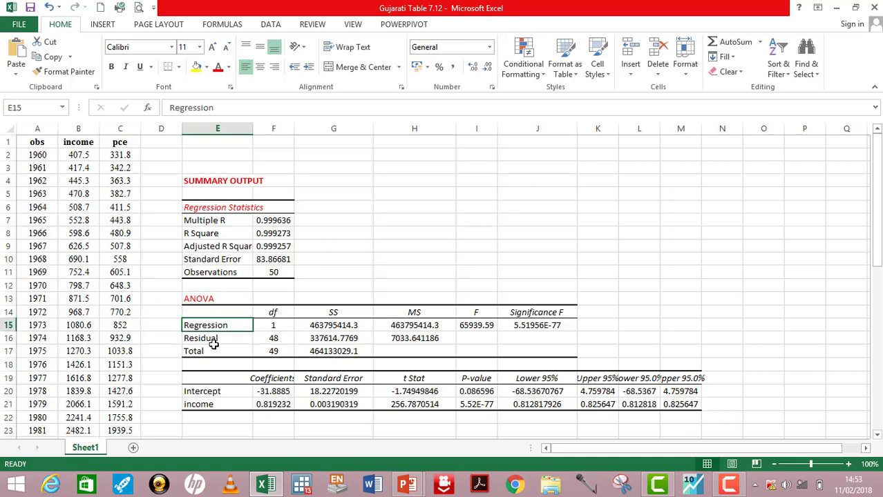
click(214, 348)
click(214, 325)
click(217, 339)
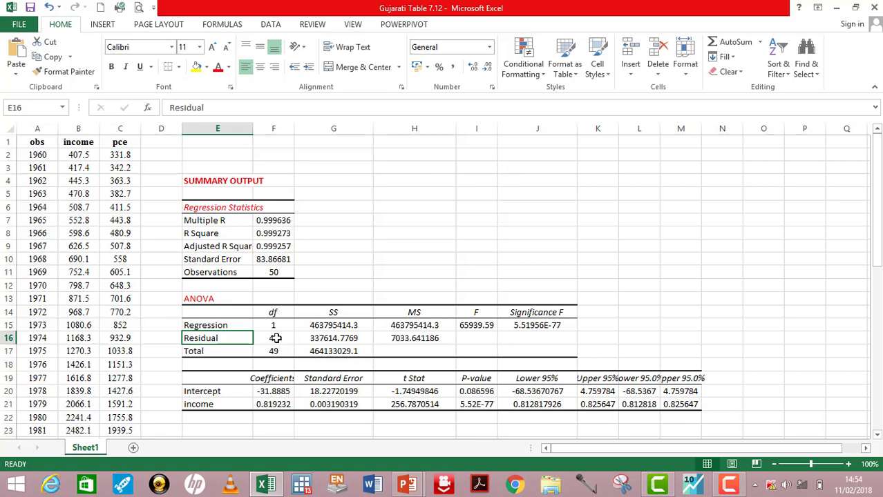
click(276, 337)
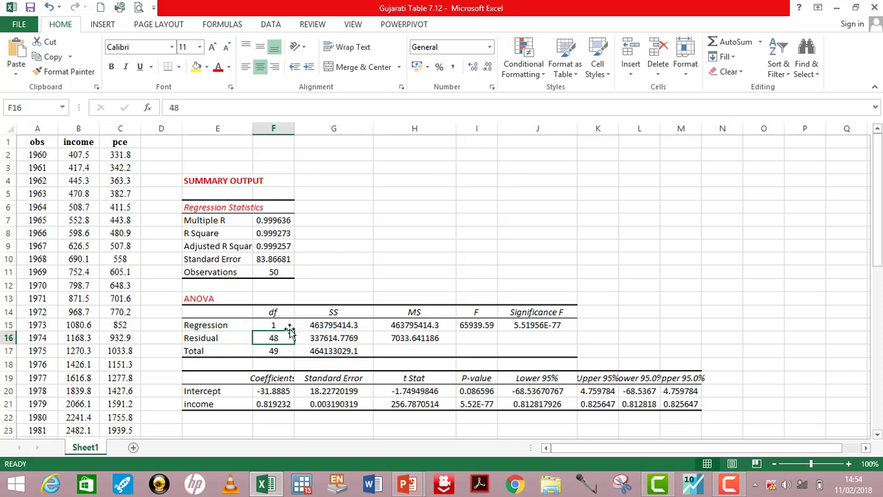
click(342, 312)
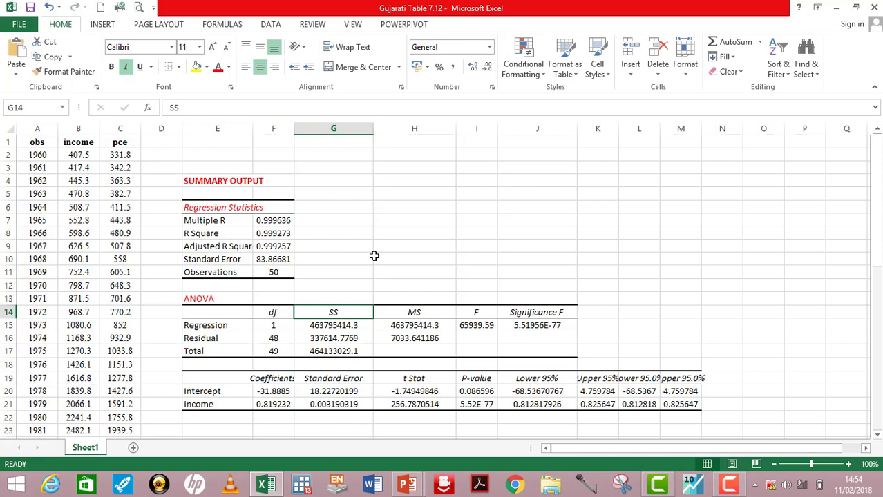
click(339, 338)
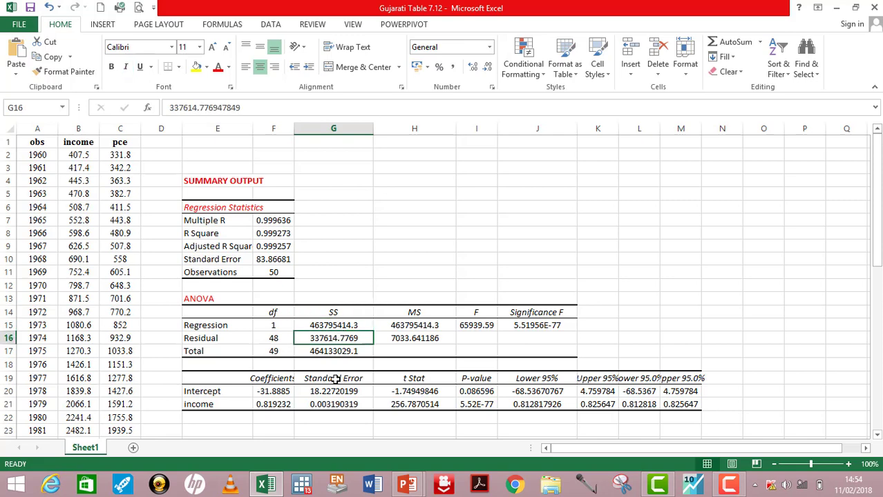
click(336, 352)
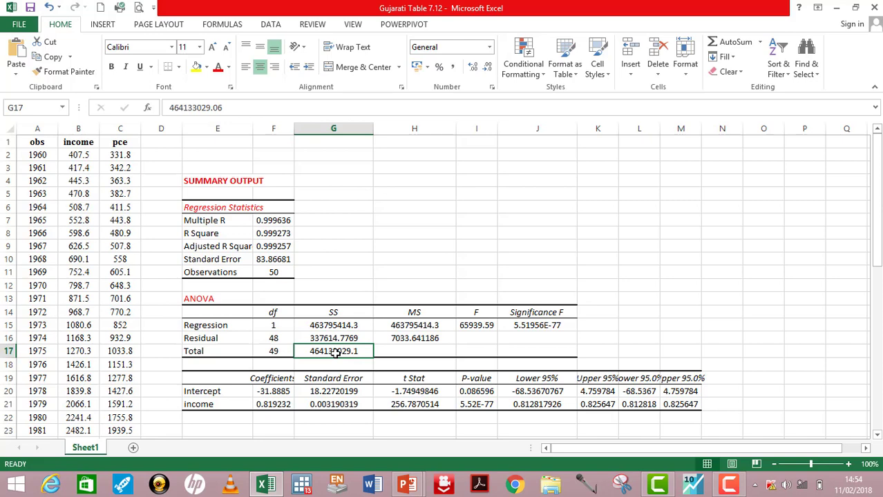
click(420, 313)
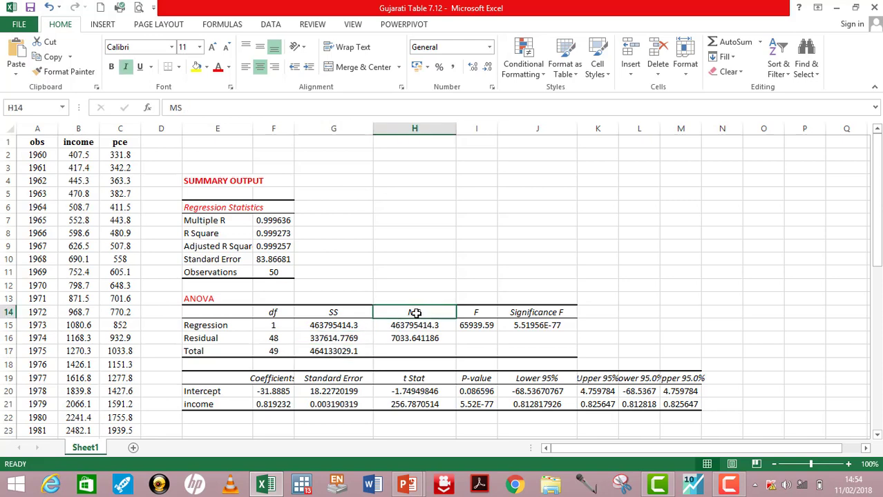
click(269, 326)
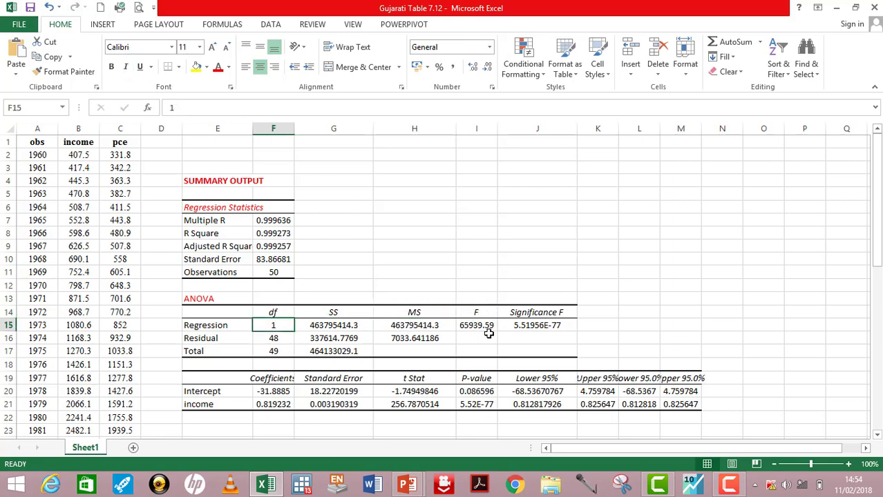
click(482, 314)
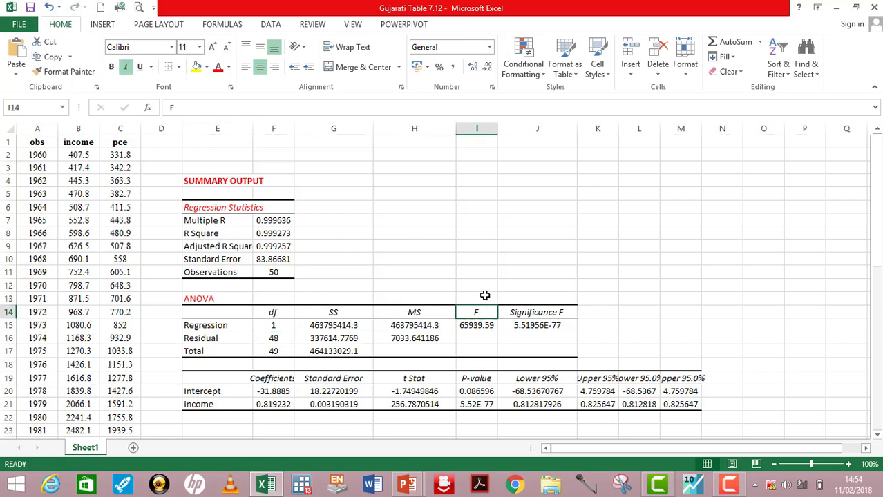
click(477, 327)
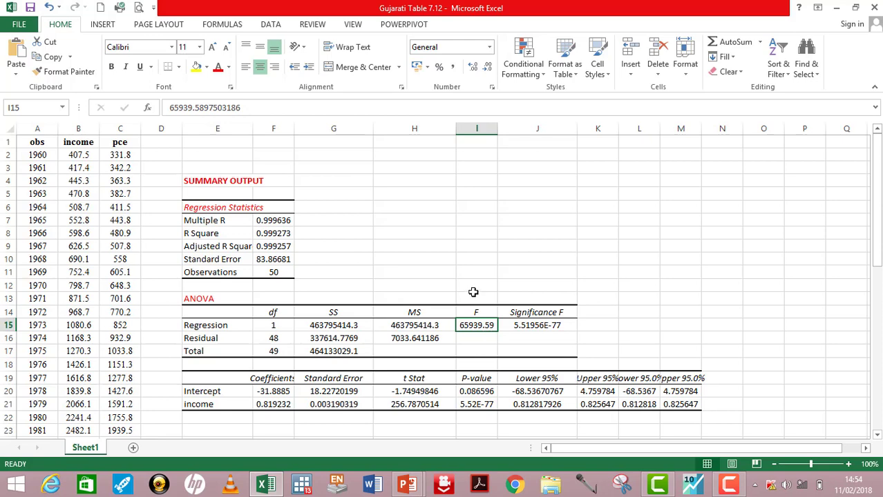
click(540, 322)
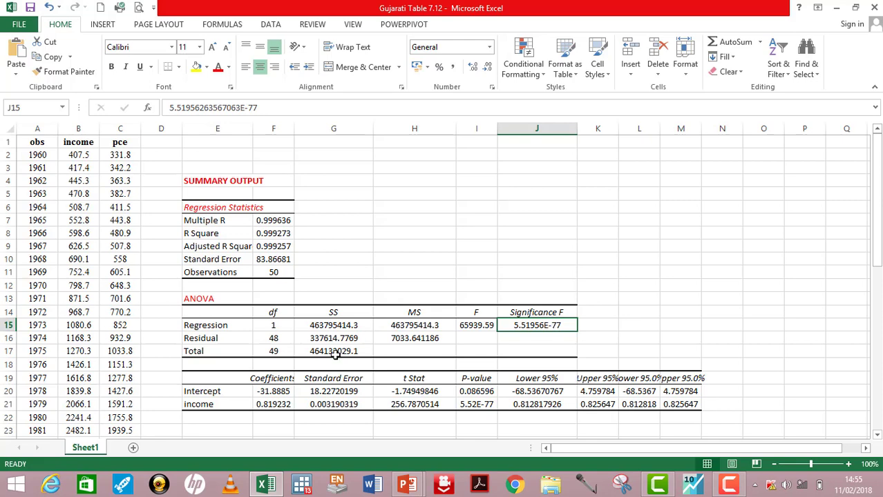
click(278, 381)
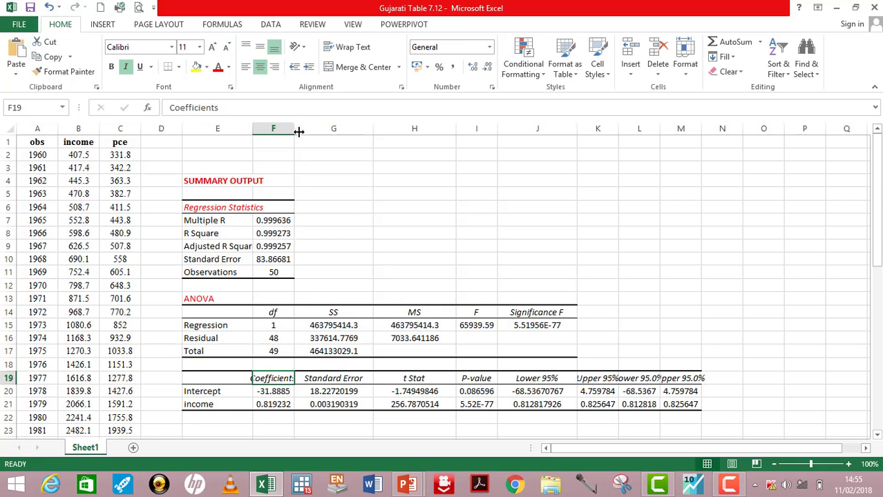
Widen column F so standard errors show full digits, e.g. 18.22720199 for the intercept
drag(299, 131, 308, 132)
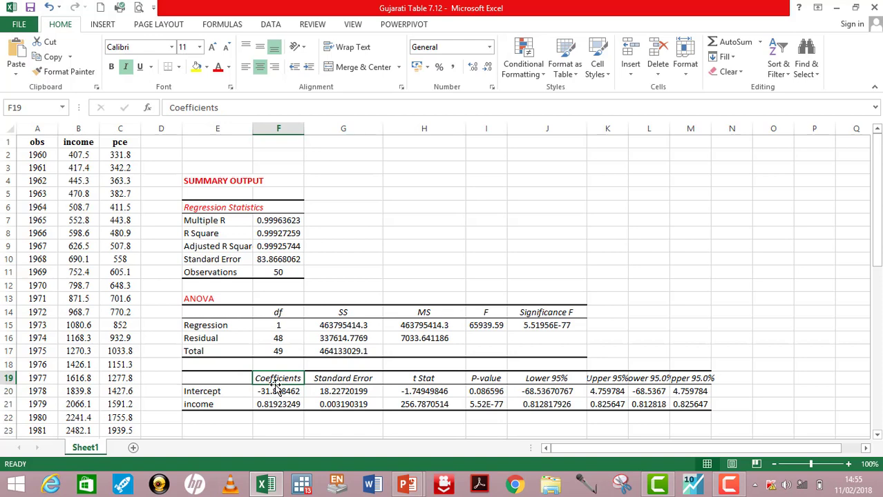
click(358, 379)
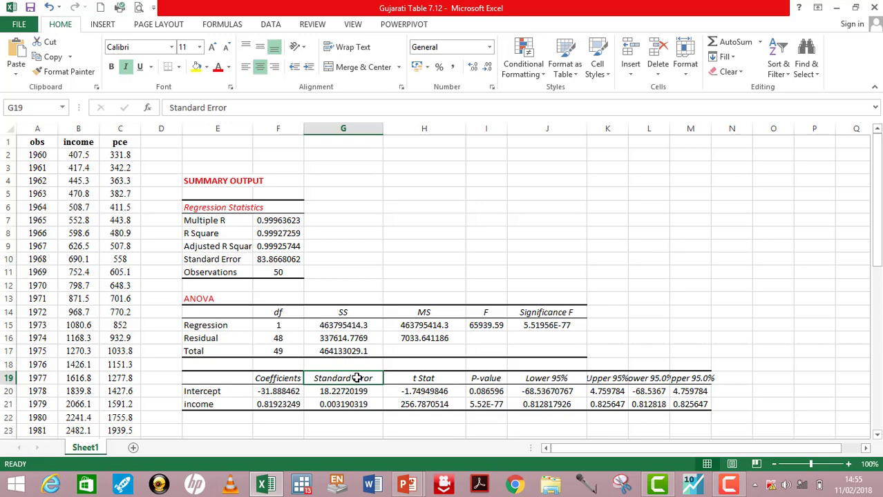
click(423, 378)
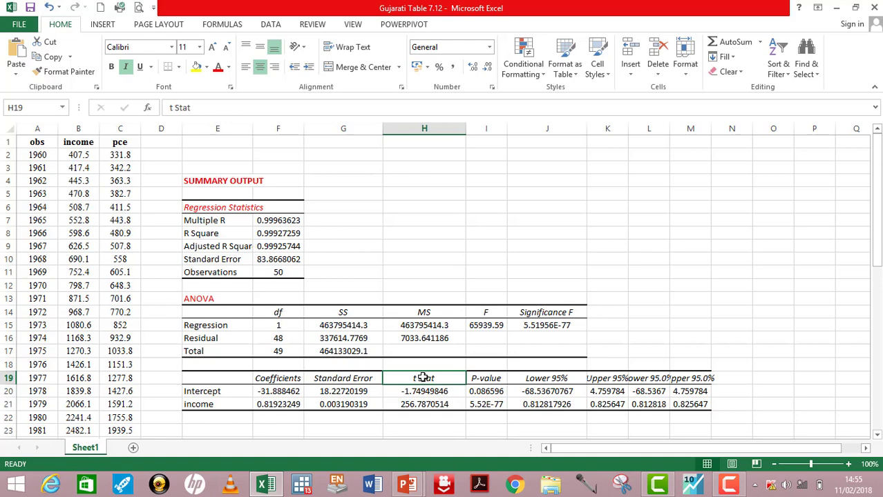
click(411, 406)
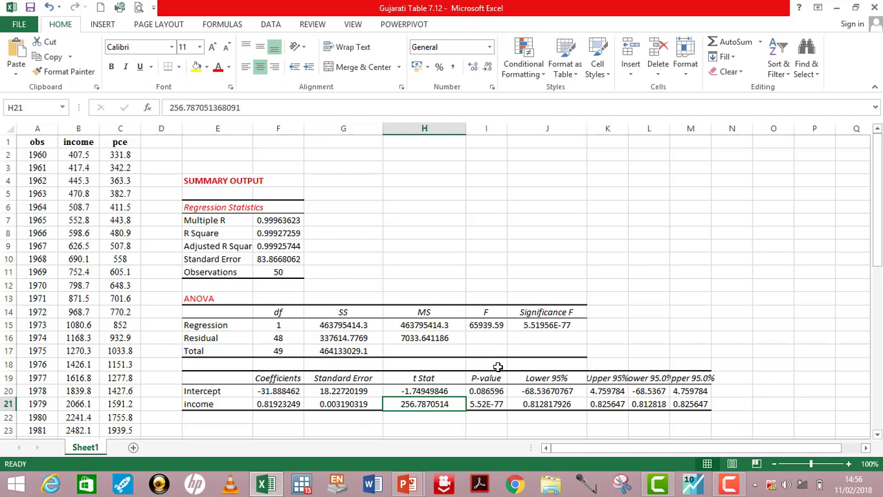
click(493, 380)
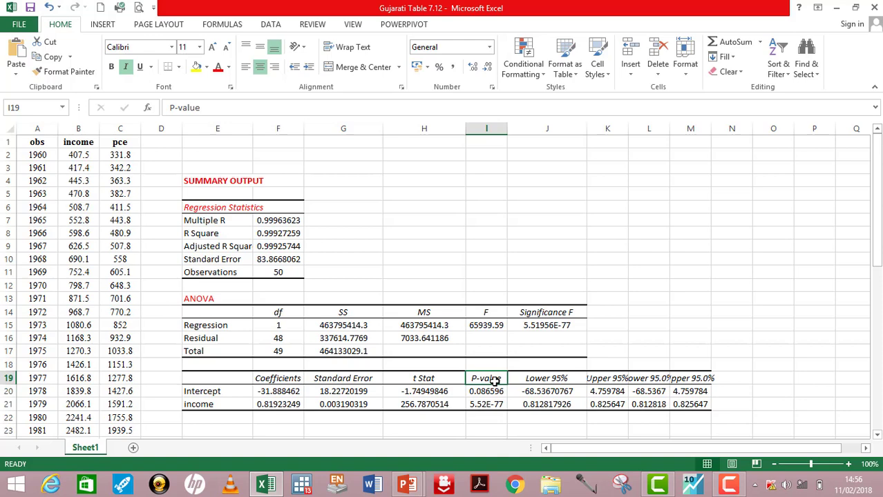
click(540, 381)
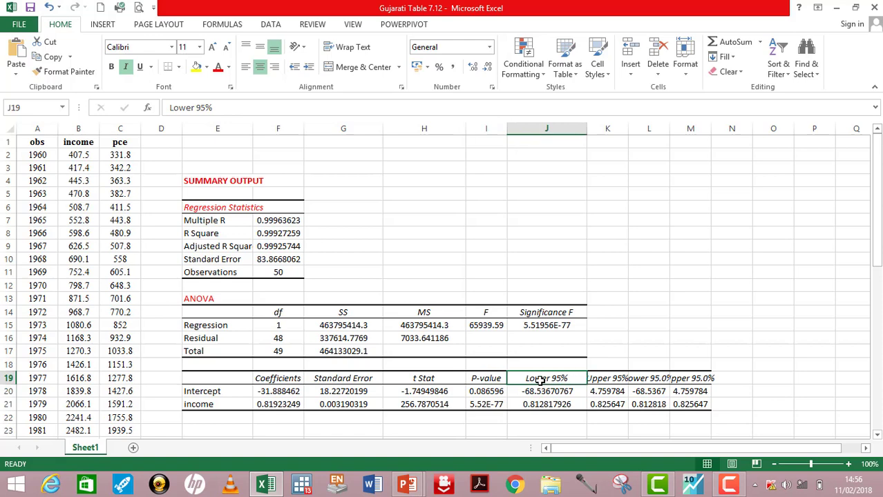
click(611, 378)
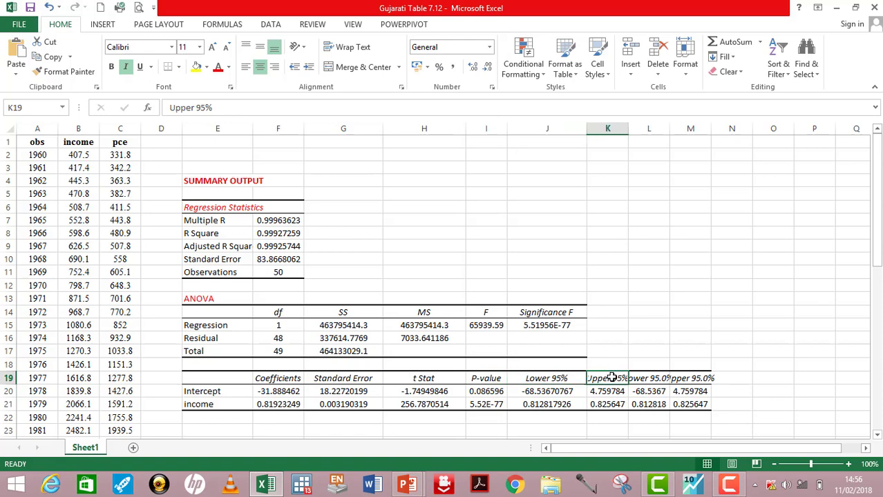